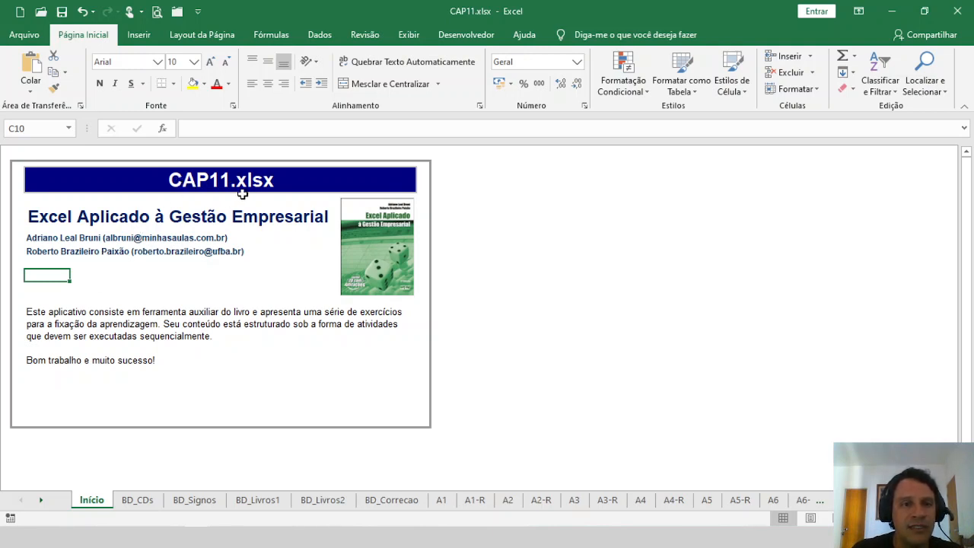
# Step: Browse through the database sheets BD_CDs, BD_Signos, BD_Livros1, BD_Livros2 and BD_Correcao
pyautogui.click(283, 35)
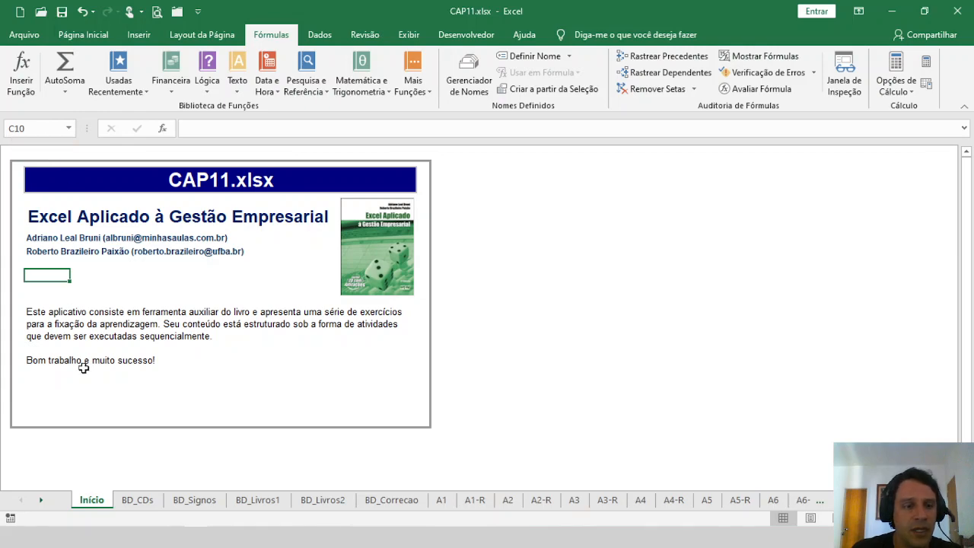
pyautogui.click(135, 505)
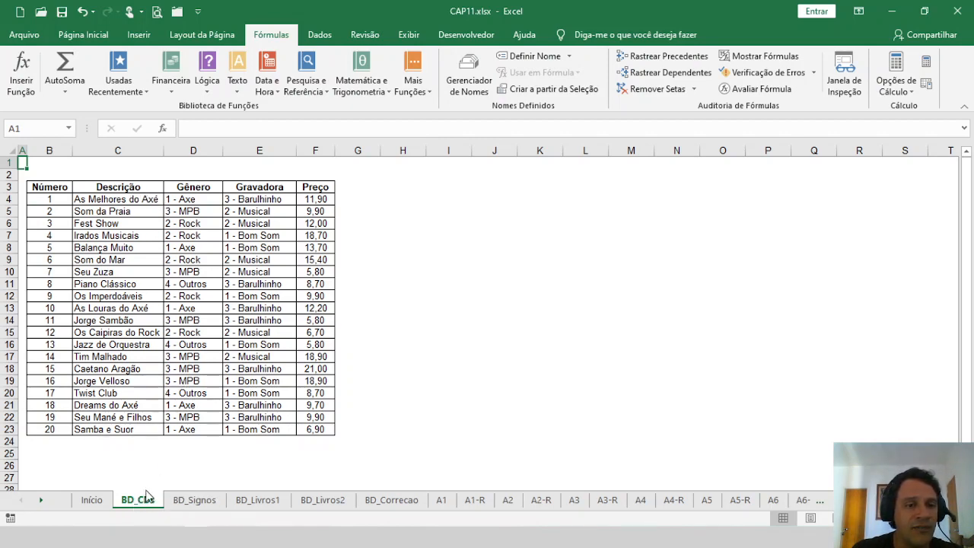
pyautogui.click(197, 502)
pyautogui.click(248, 503)
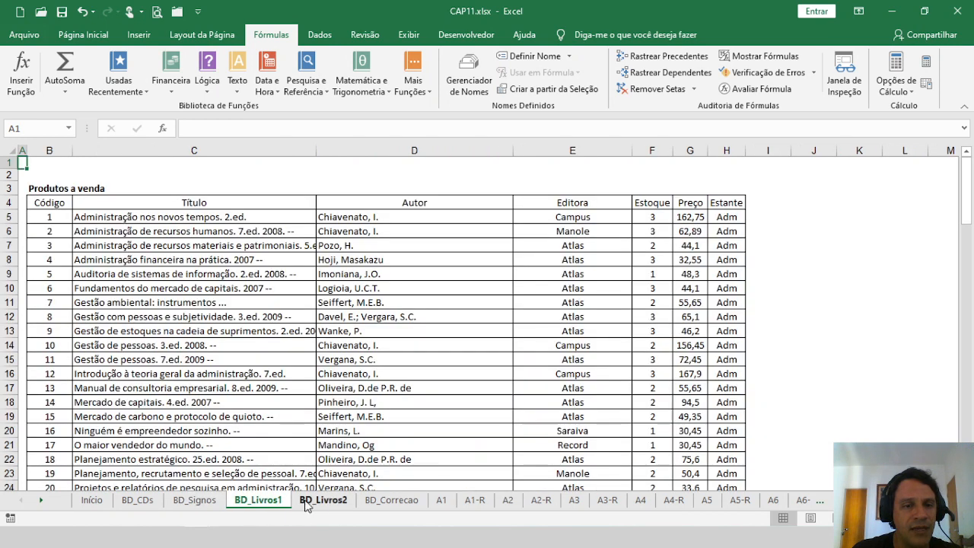
pyautogui.click(324, 502)
pyautogui.click(390, 504)
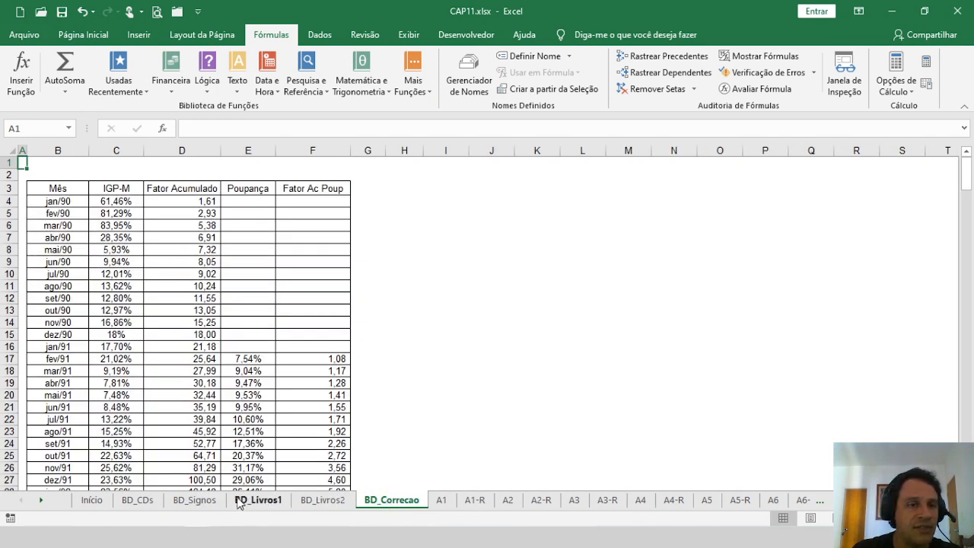
pyautogui.click(137, 500)
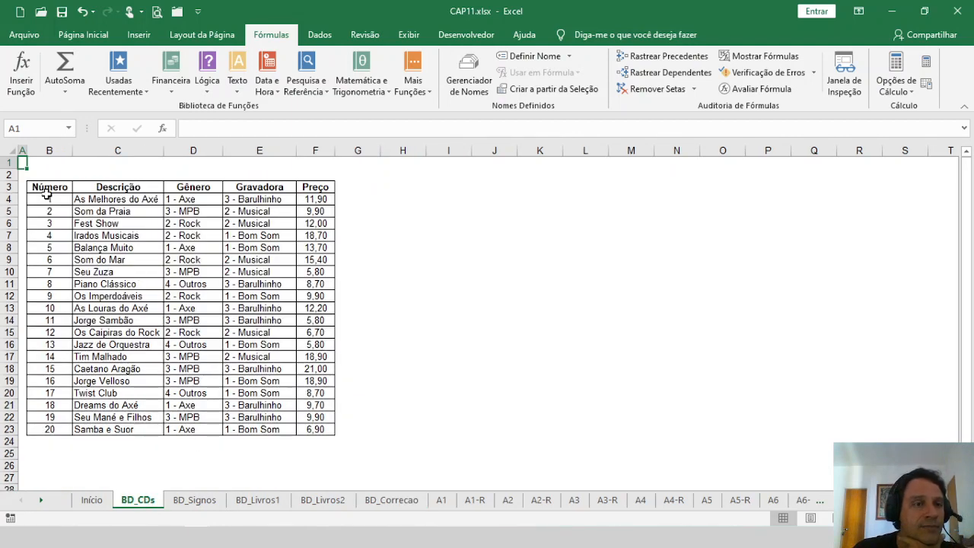
# Step: Name the CD data range B4:F23 on the BD_CDs sheet as BD_CDs
pyautogui.moveTo(48, 198); pyautogui.dragTo(315, 431)
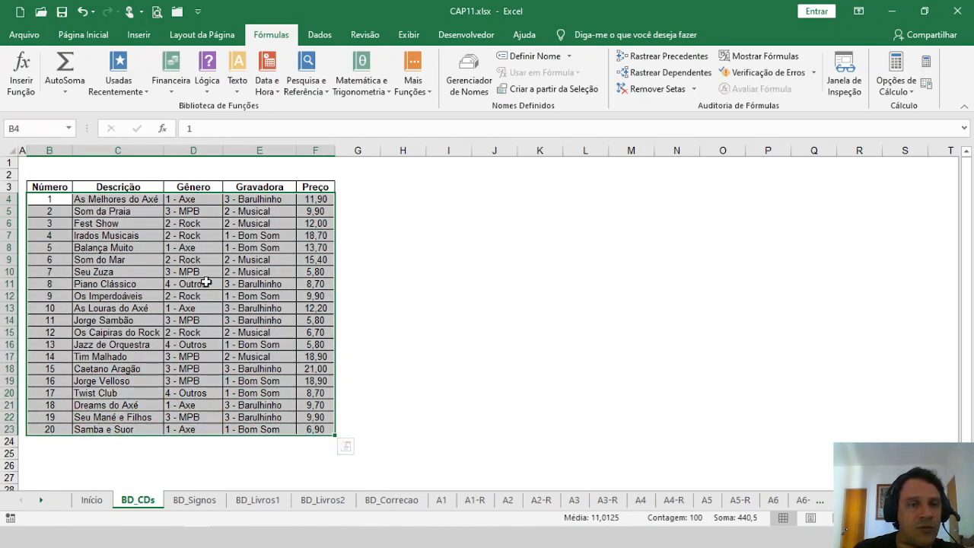
pyautogui.click(51, 135)
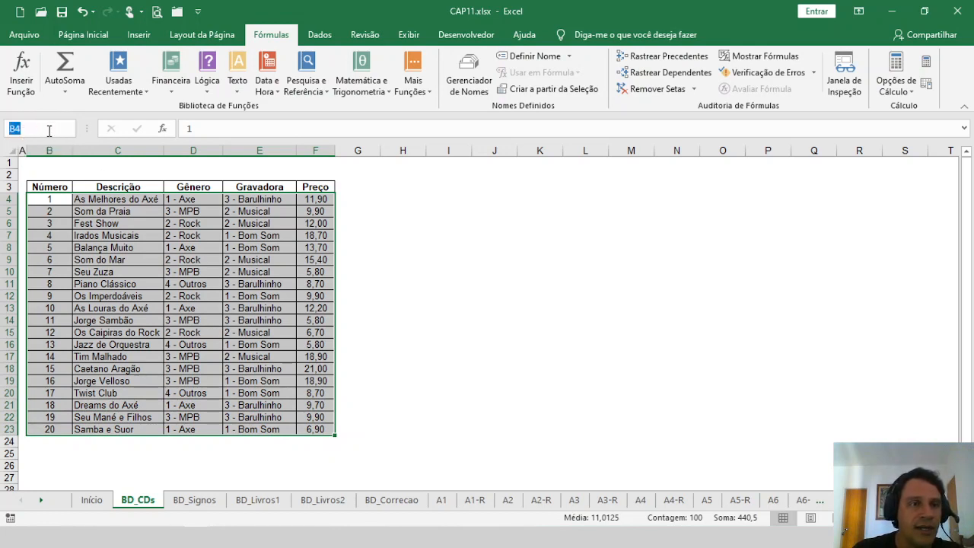
pyautogui.write('B')
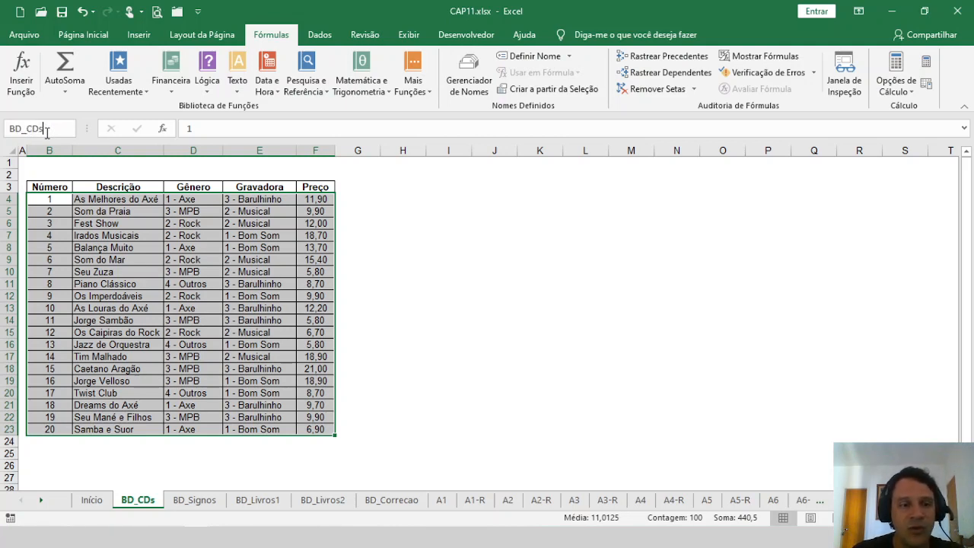
pyautogui.press('Return')
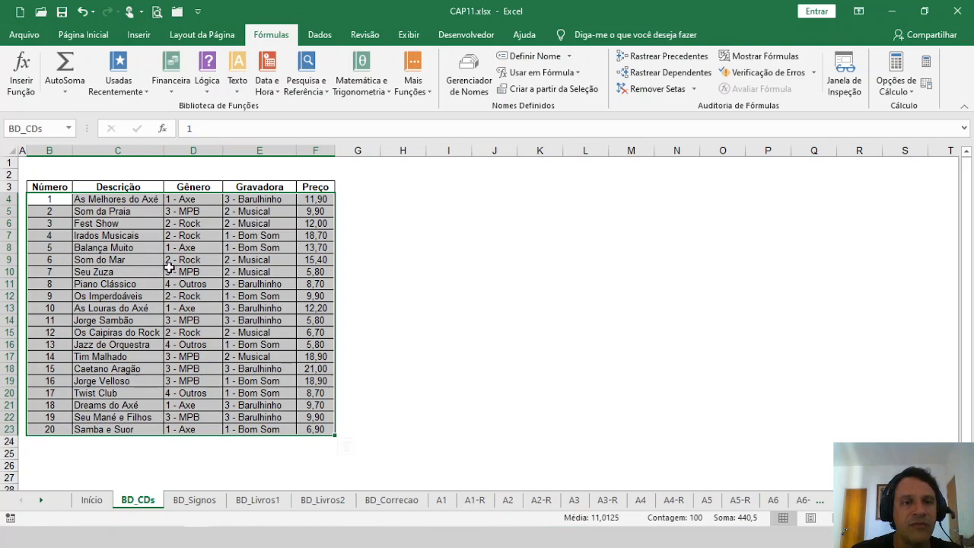
# Step: Check the BD_CDs name by reselecting the data and choosing BD_CDs from the list of names
pyautogui.click(190, 240)
pyautogui.moveTo(47, 198); pyautogui.dragTo(316, 429)
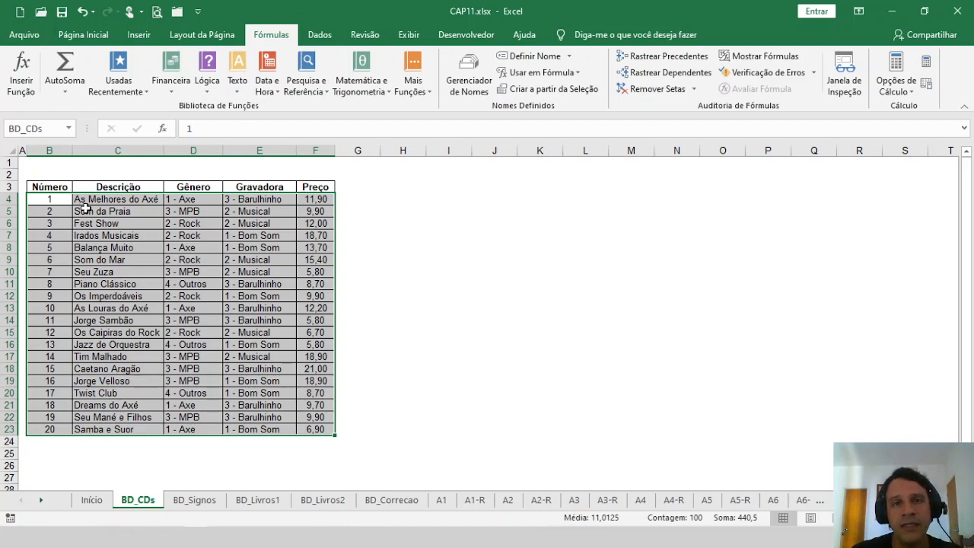
pyautogui.click(117, 213)
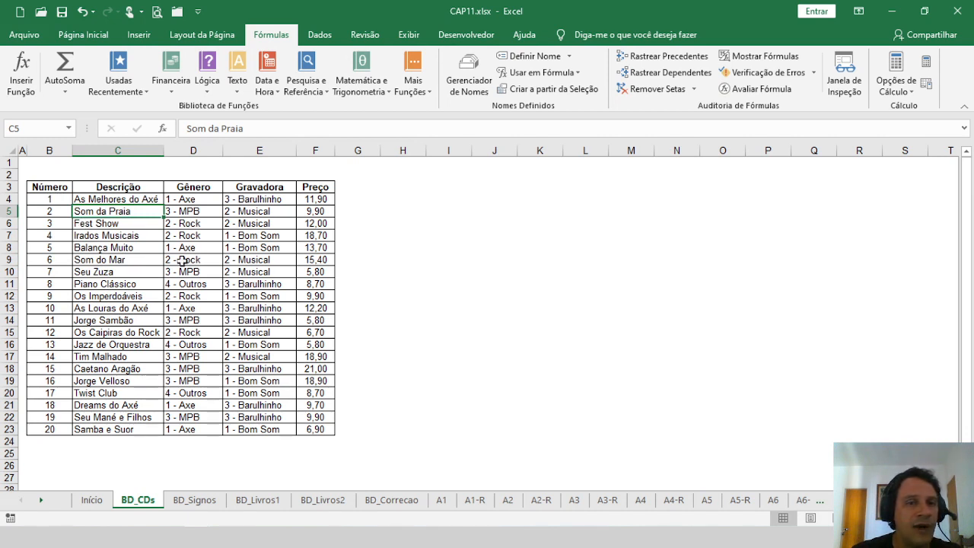
pyautogui.click(69, 127)
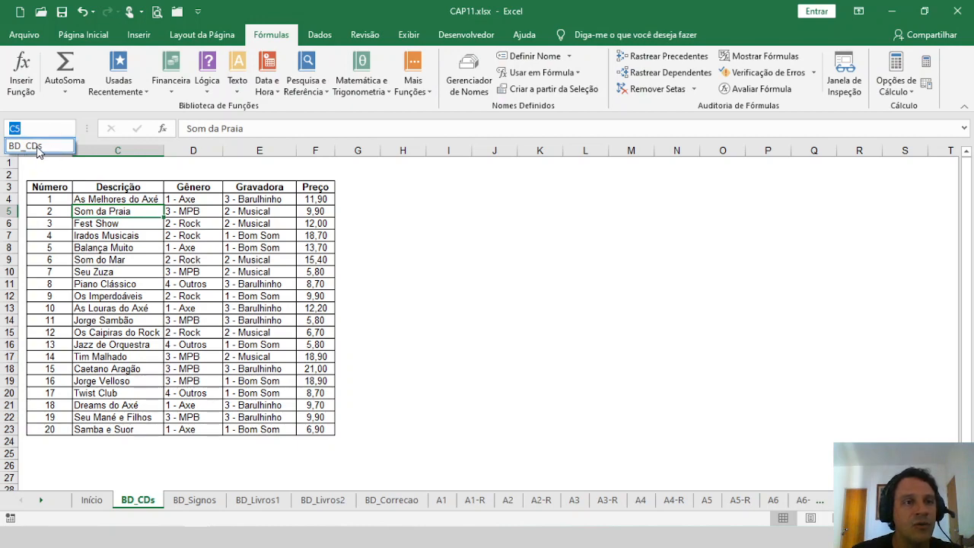
pyautogui.click(37, 147)
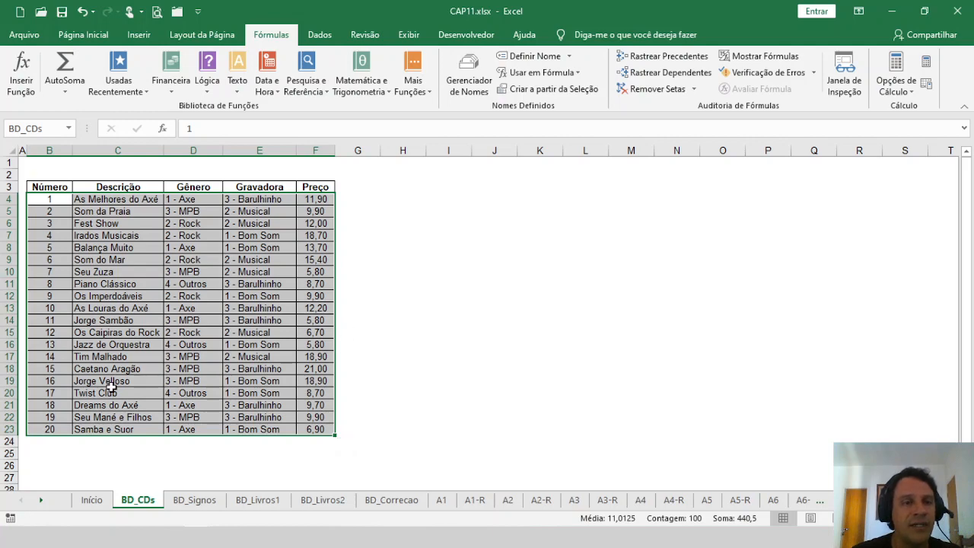
pyautogui.click(80, 175)
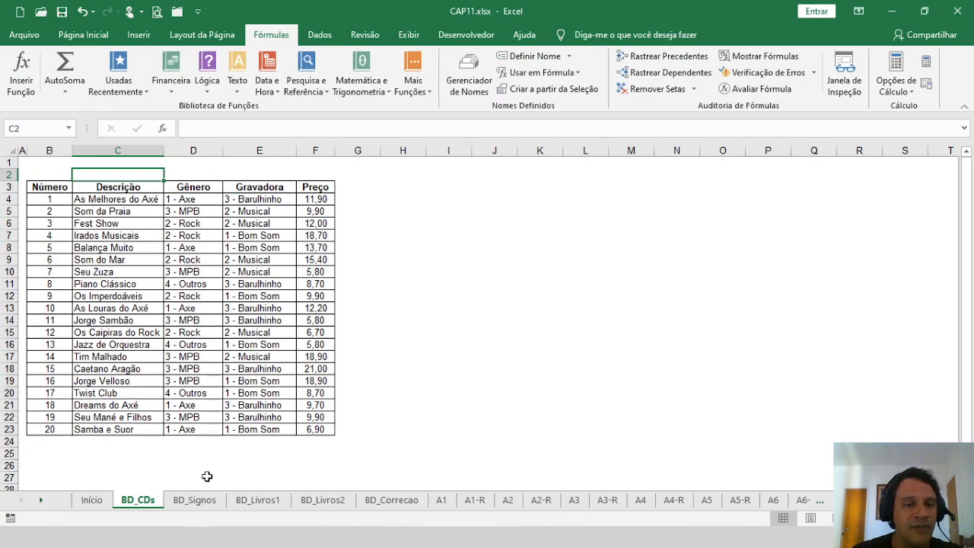
# Step: Select the book data B5:H109 on the BD_Livros1 sheet and name it BD_Livros1
pyautogui.click(257, 500)
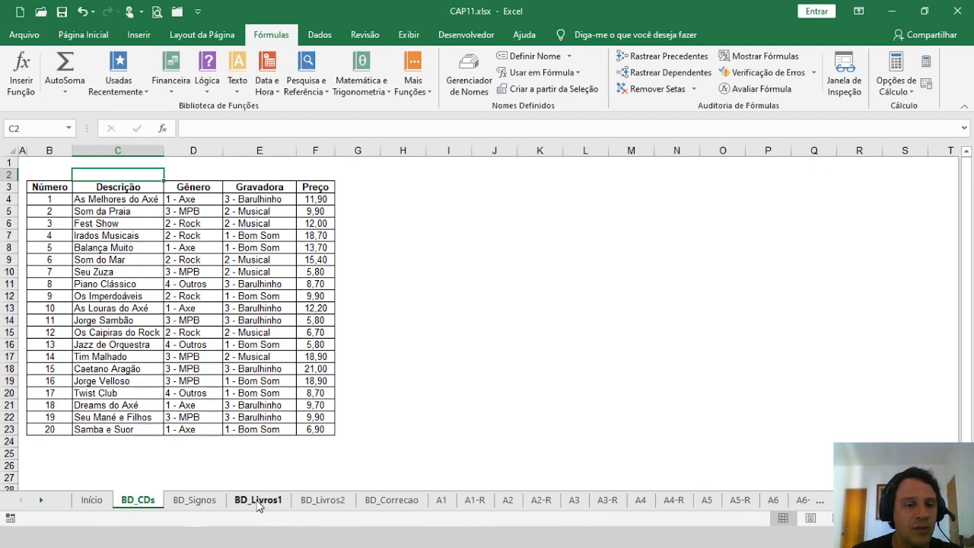
pyautogui.click(52, 216)
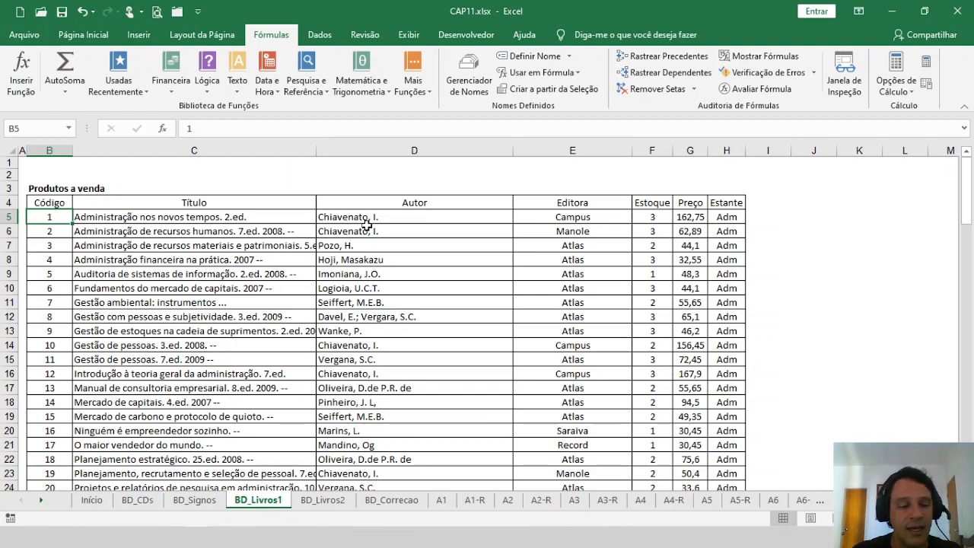
pyautogui.hotkey('shift', 'Right')
pyautogui.hotkey('shift', 'Right')
pyautogui.hotkey('shift', 'Right')
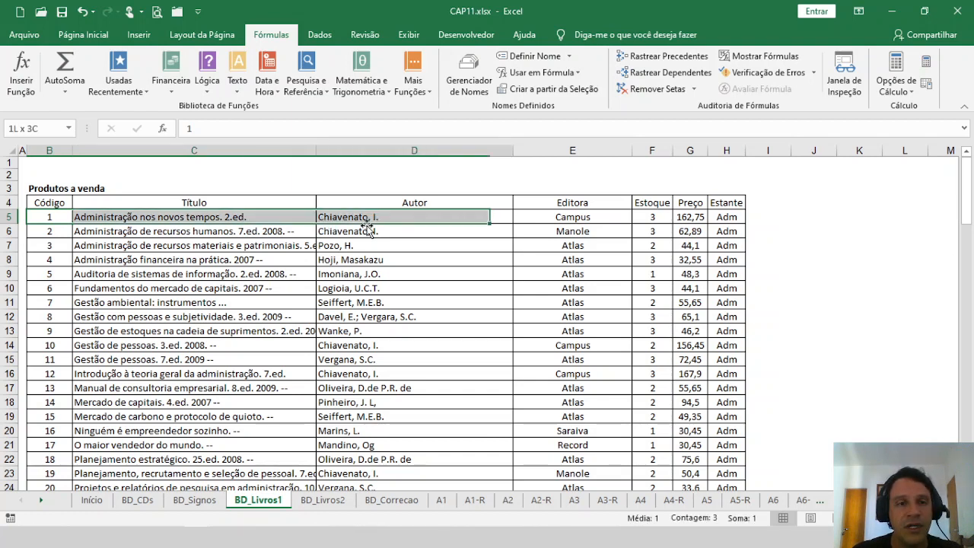
pyautogui.hotkey('shift', 'Right')
pyautogui.hotkey('shift', 'Right')
pyautogui.hotkey('shift', 'Right')
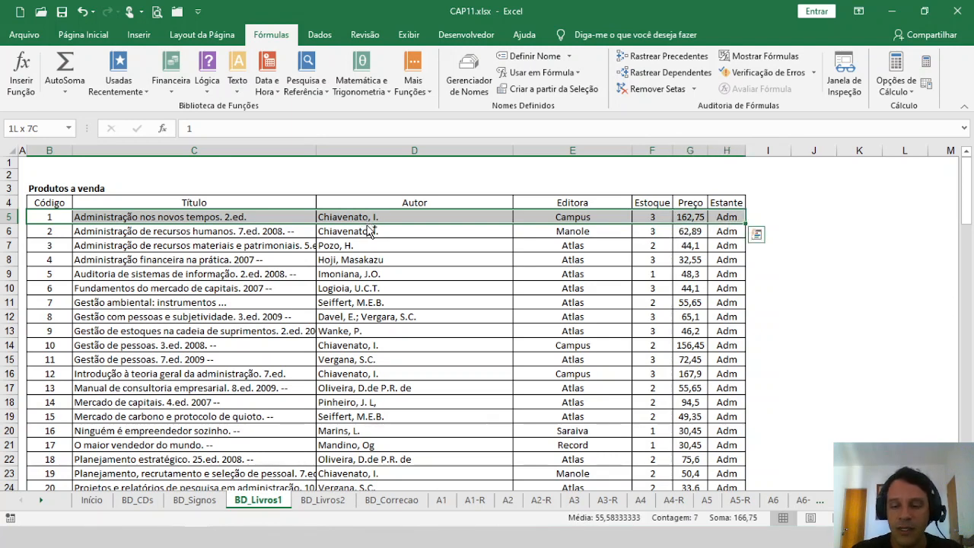
pyautogui.hotkey('ctrl', 'shift', 'Down')
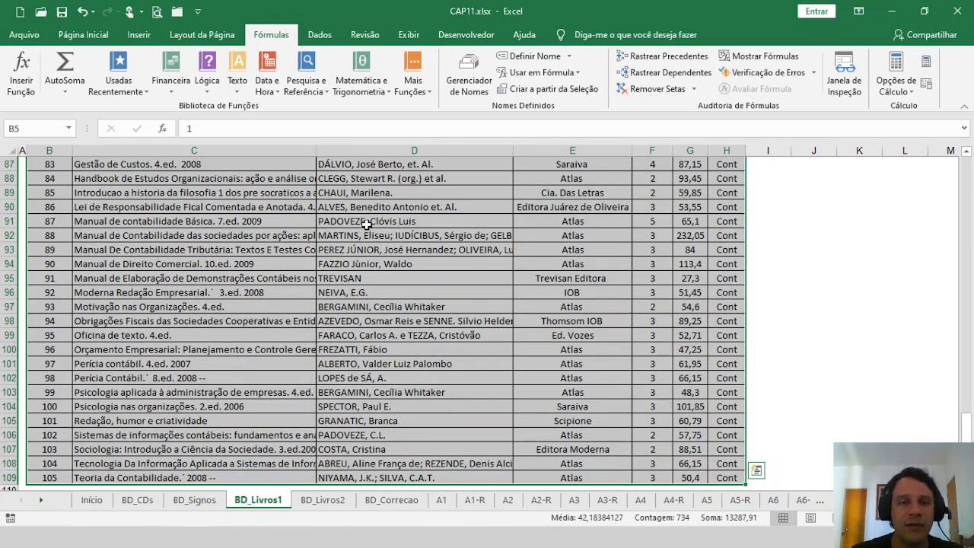
pyautogui.scroll(-2, 350, 358)
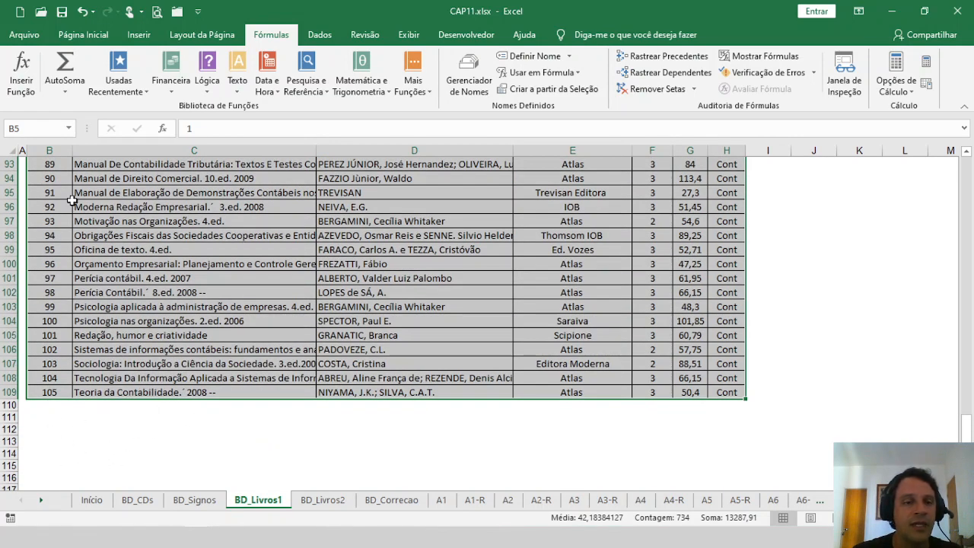
pyautogui.click(38, 128)
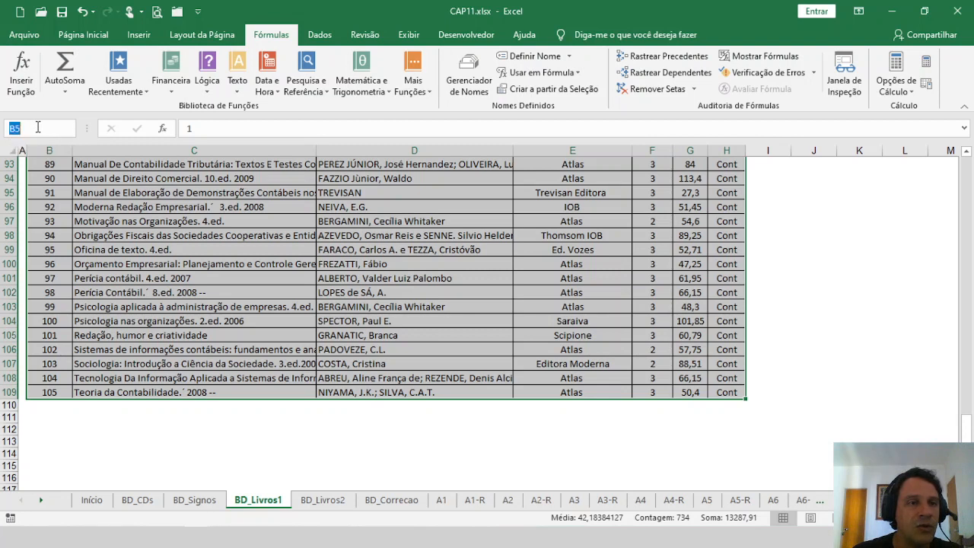
pyautogui.write('B')
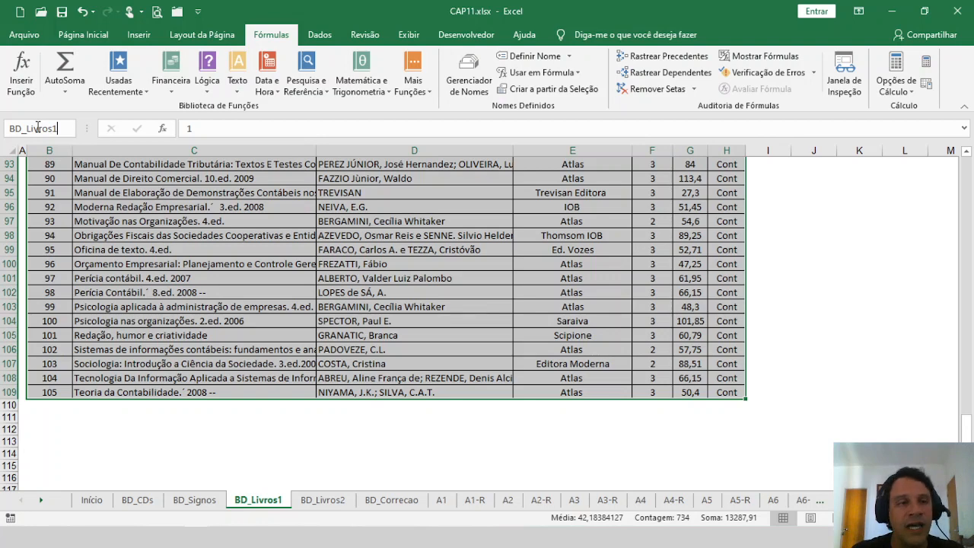
pyautogui.press('Return')
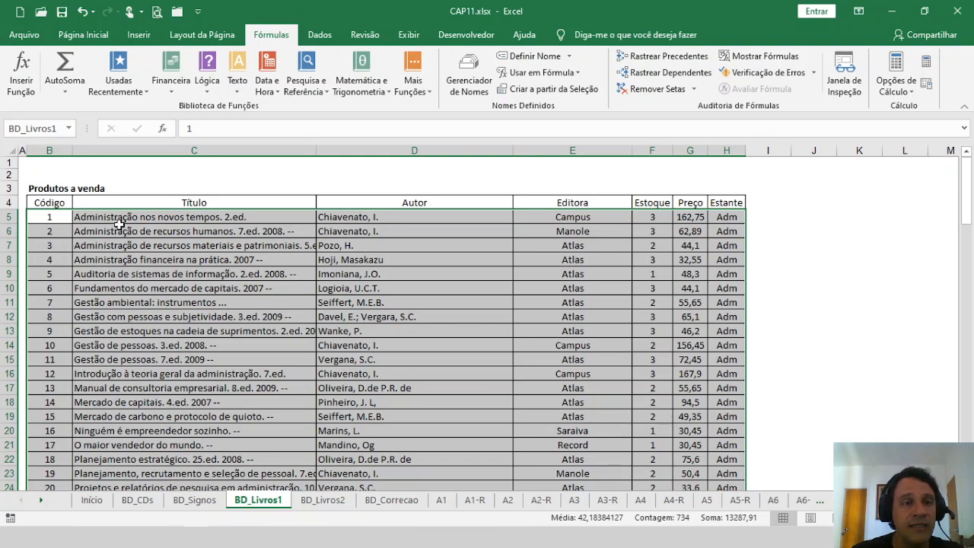
# Step: Check the BD_Livros1 name by reselecting the book data and choosing BD_Livros1 from the list of names
pyautogui.click(46, 216)
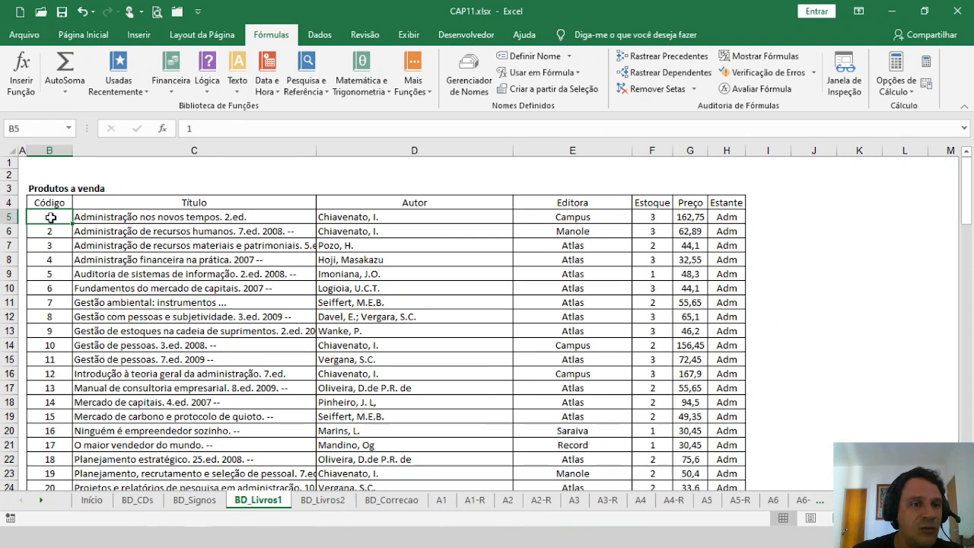
pyautogui.hotkey('ctrl', 'shift', 'Right')
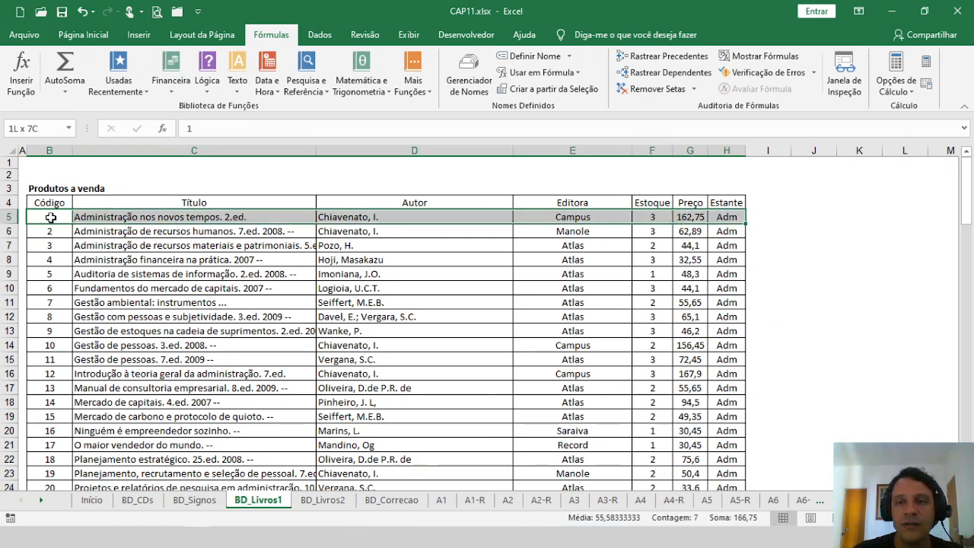
pyautogui.hotkey('ctrl', 'shift', 'Down')
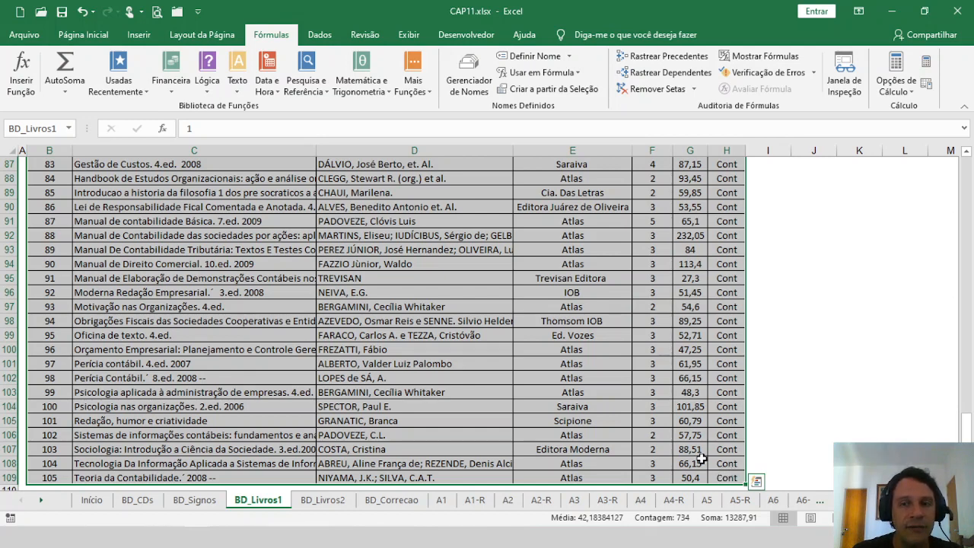
pyautogui.moveTo(965, 426); pyautogui.dragTo(965, 187)
pyautogui.moveTo(967, 231); pyautogui.dragTo(965, 204)
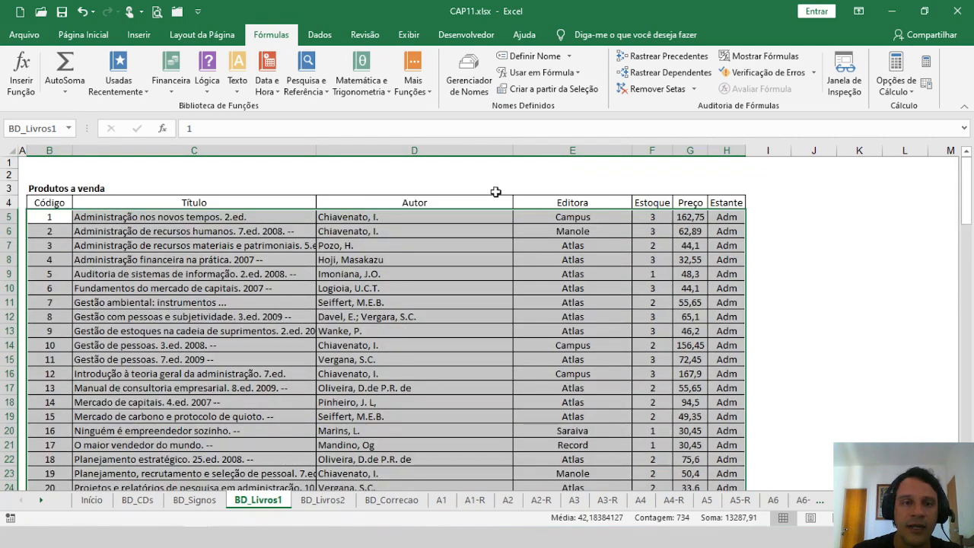
pyautogui.click(207, 173)
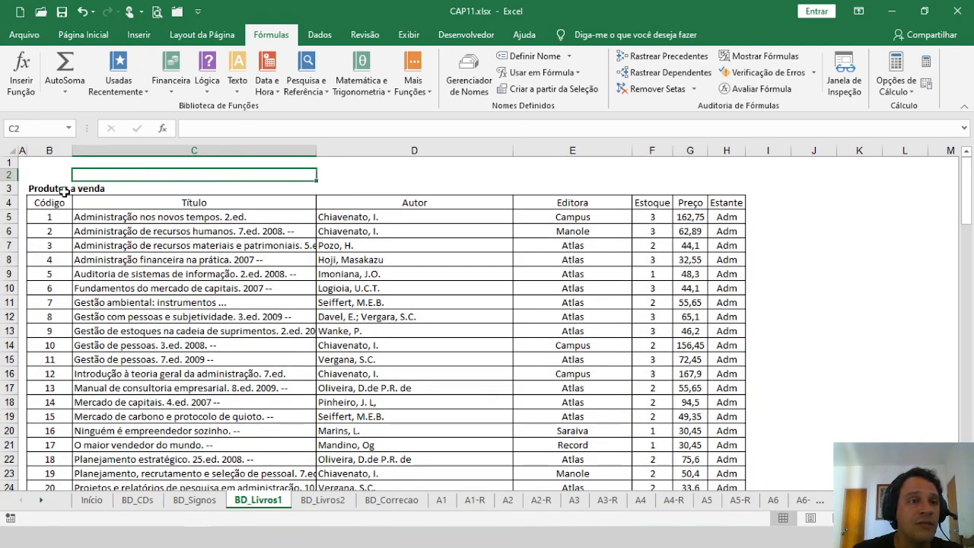
pyautogui.click(69, 129)
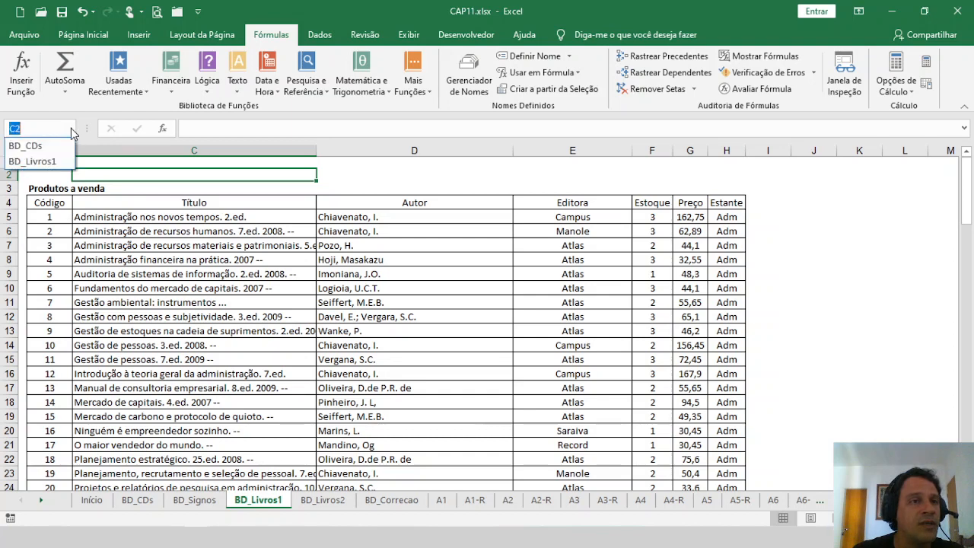
pyautogui.click(32, 162)
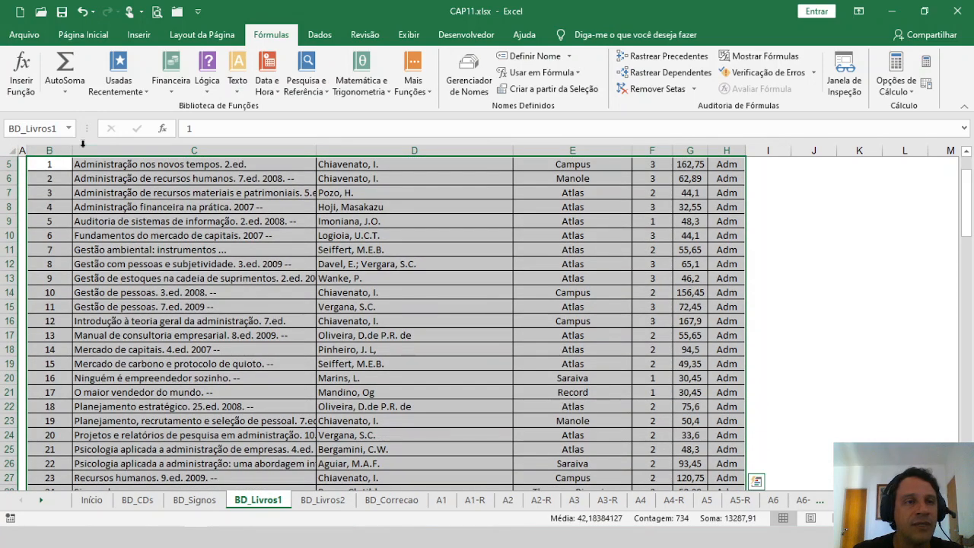
pyautogui.scroll(2, 154, 165)
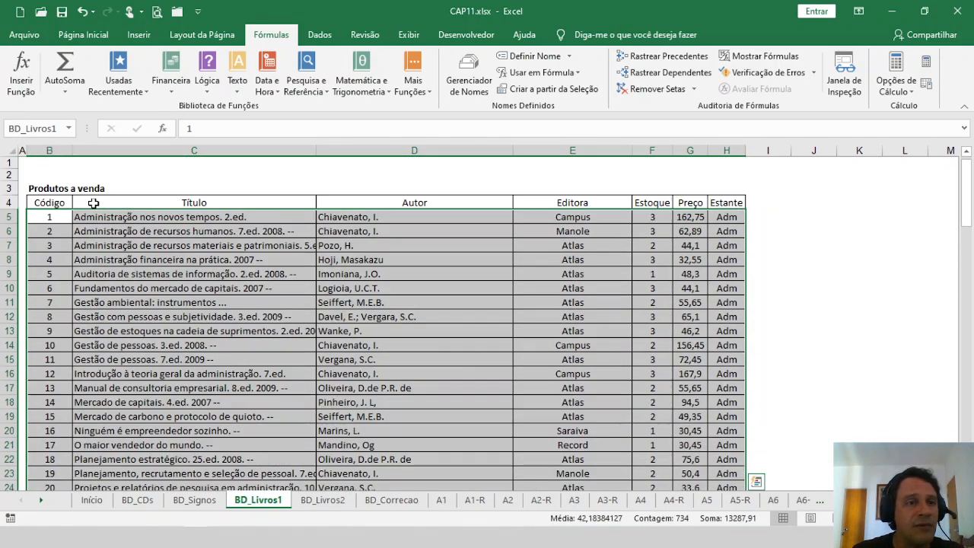
pyautogui.click(156, 164)
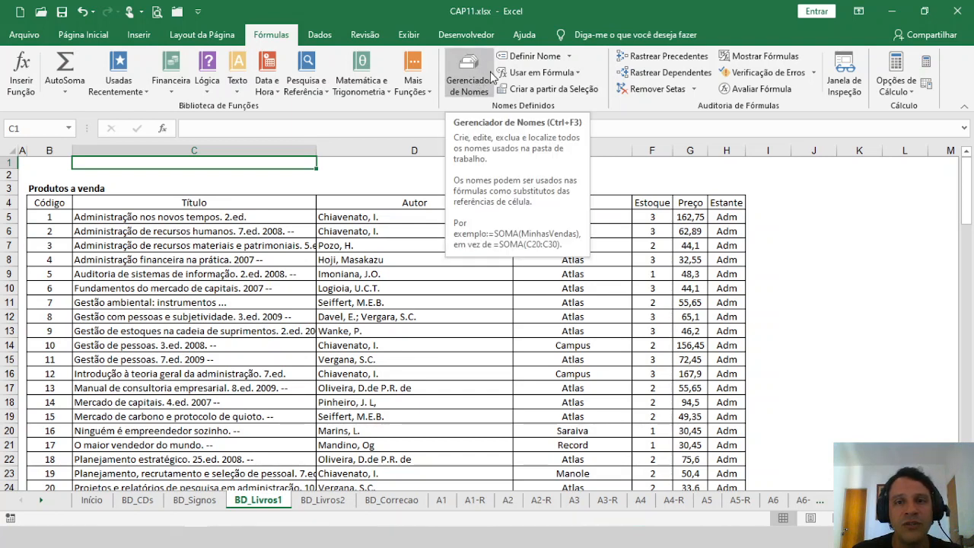
# Step: Open the Name Manager and review the BD_CDs and BD_Livros1 range definitions
pyautogui.click(475, 85)
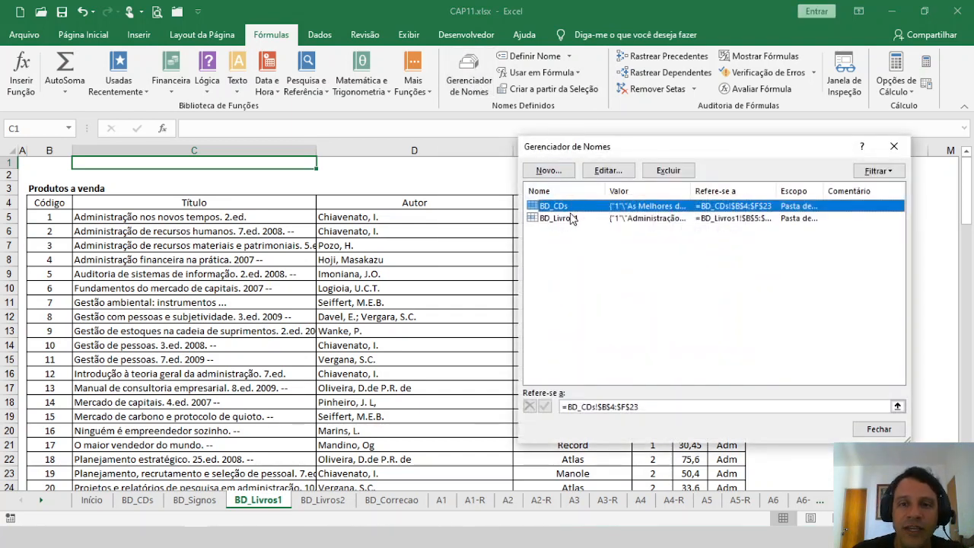
pyautogui.click(573, 219)
pyautogui.click(557, 209)
pyautogui.click(558, 220)
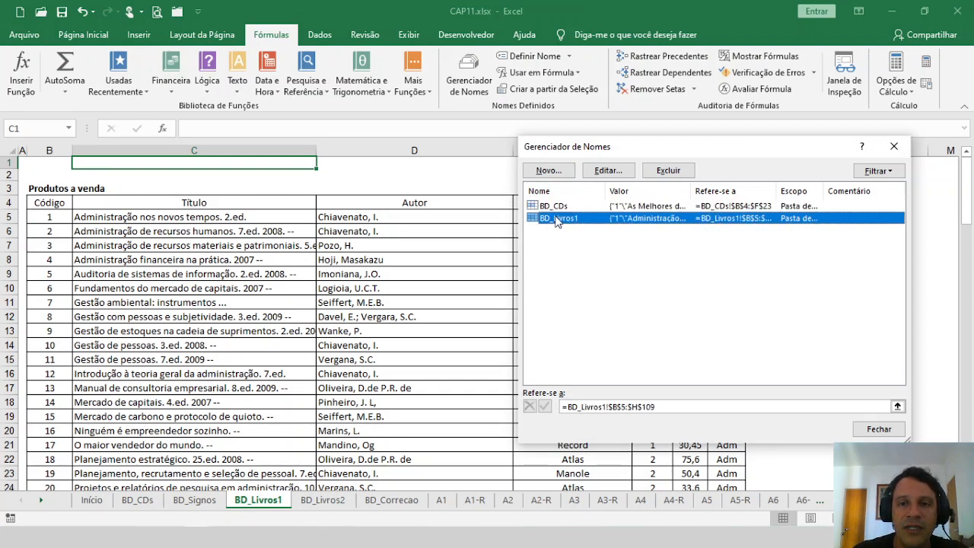
pyautogui.click(560, 207)
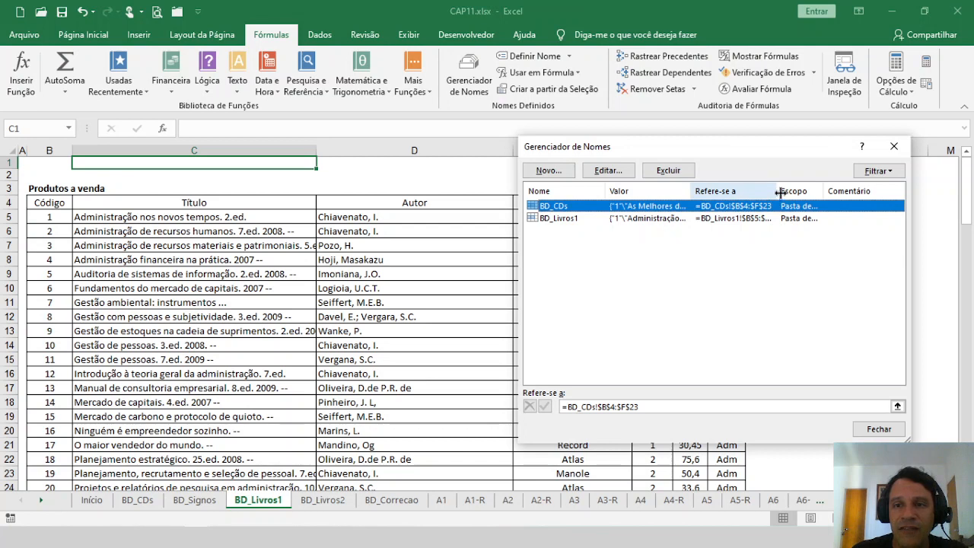
# Step: Widen the Refers To and Scope columns of the Name Manager list to show the full range references
pyautogui.moveTo(779, 193); pyautogui.dragTo(787, 193)
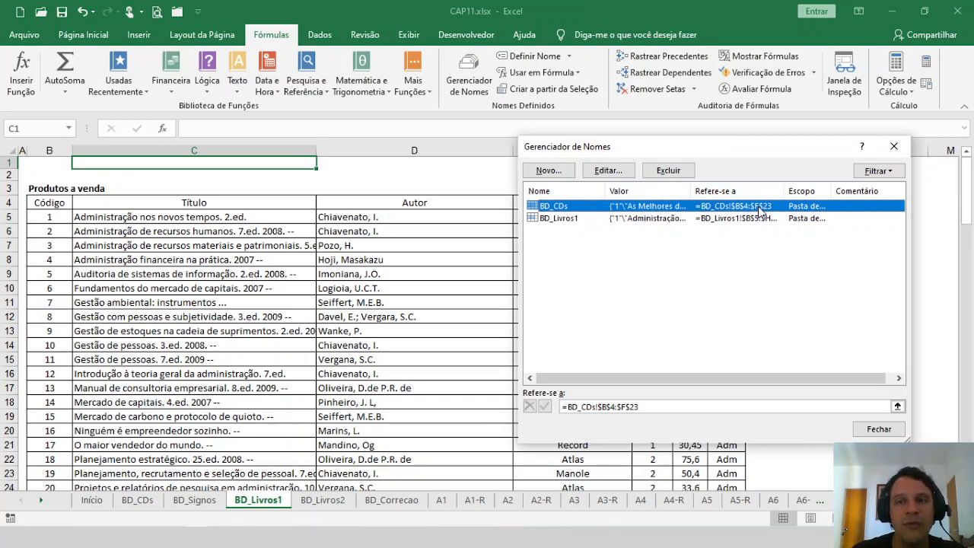
pyautogui.click(570, 219)
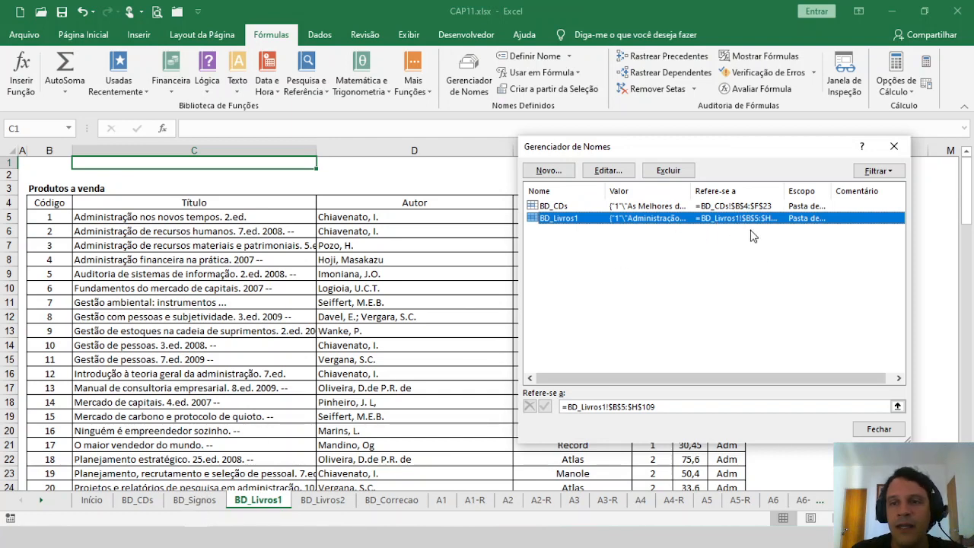
pyautogui.moveTo(786, 192); pyautogui.dragTo(812, 191)
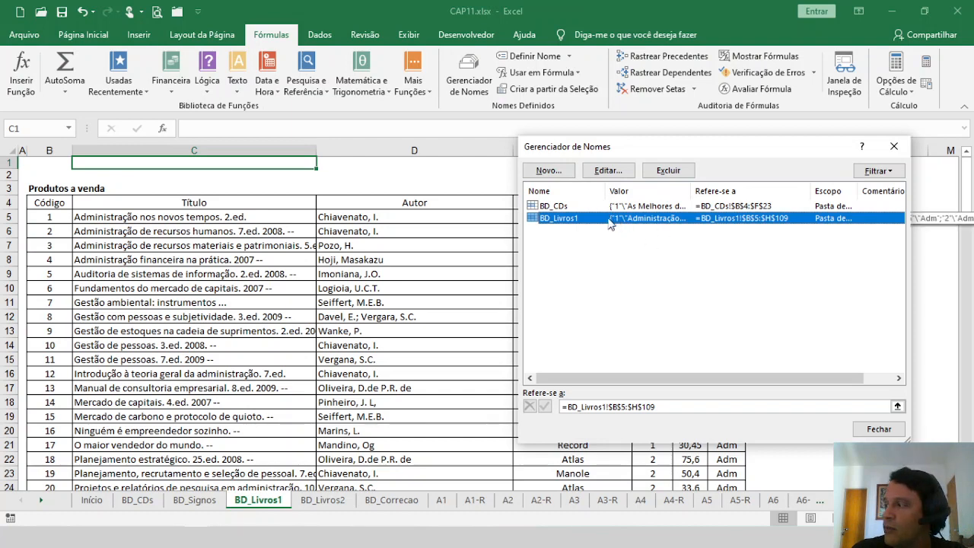
# Step: Open the BD_CDs name for editing, inspect the range its reference highlights on the sheet, and confirm the dialog
pyautogui.click(553, 206)
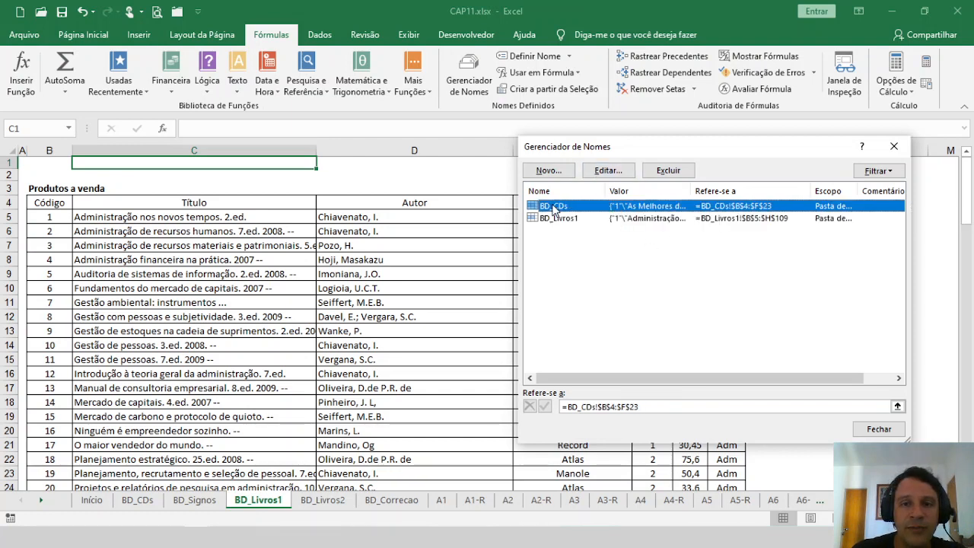
pyautogui.click(607, 171)
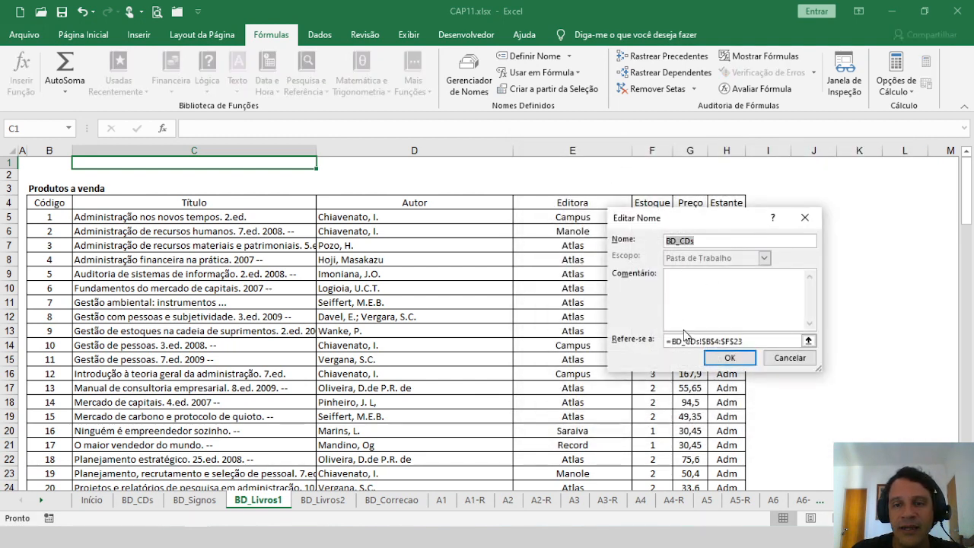
pyautogui.click(755, 341)
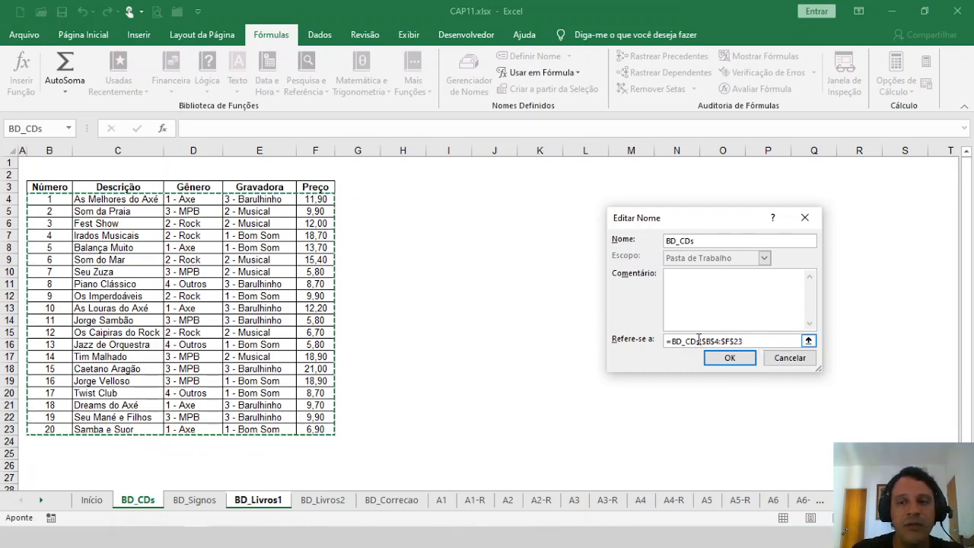
pyautogui.click(742, 362)
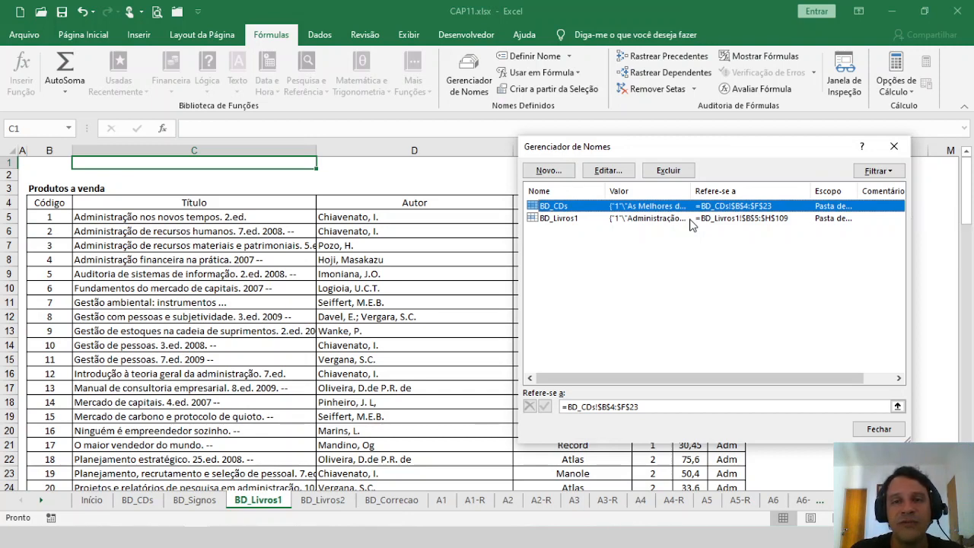
# Step: Compare the BD_CDs and BD_Livros1 entries by selecting each in turn, then close the Name Manager
pyautogui.click(567, 220)
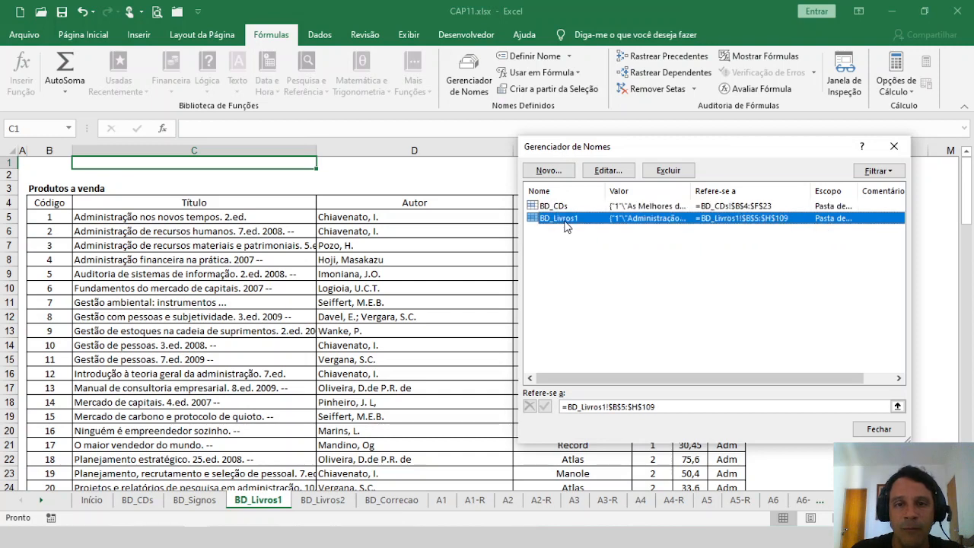
pyautogui.click(554, 209)
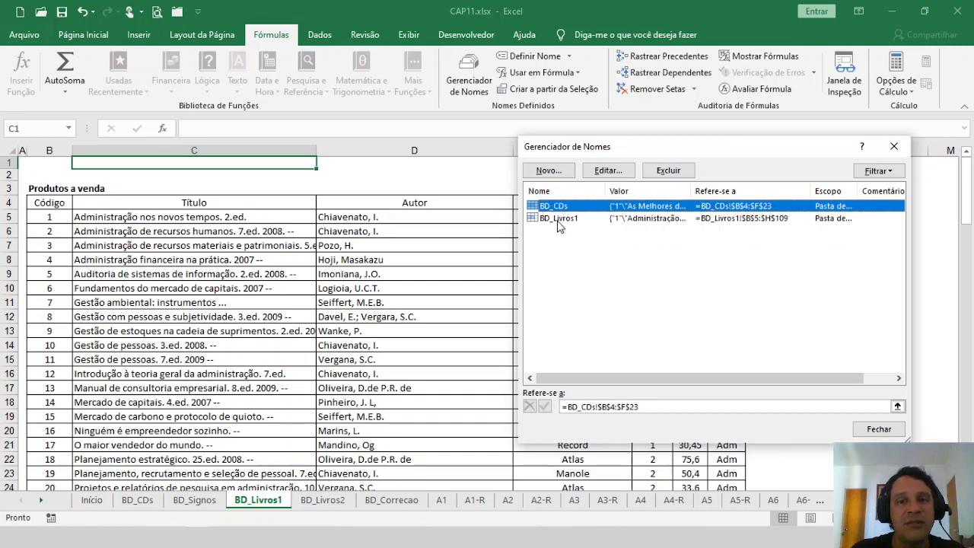
pyautogui.click(558, 220)
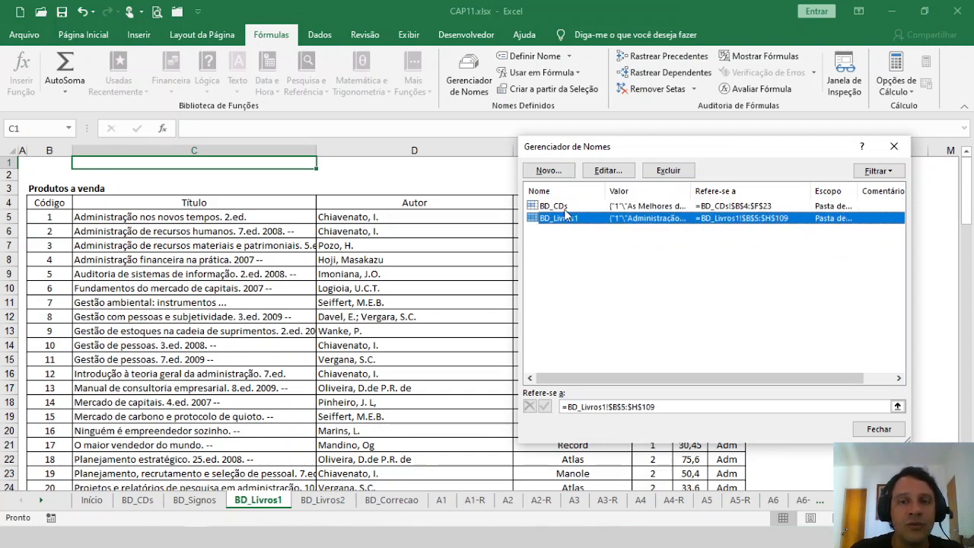
pyautogui.click(564, 208)
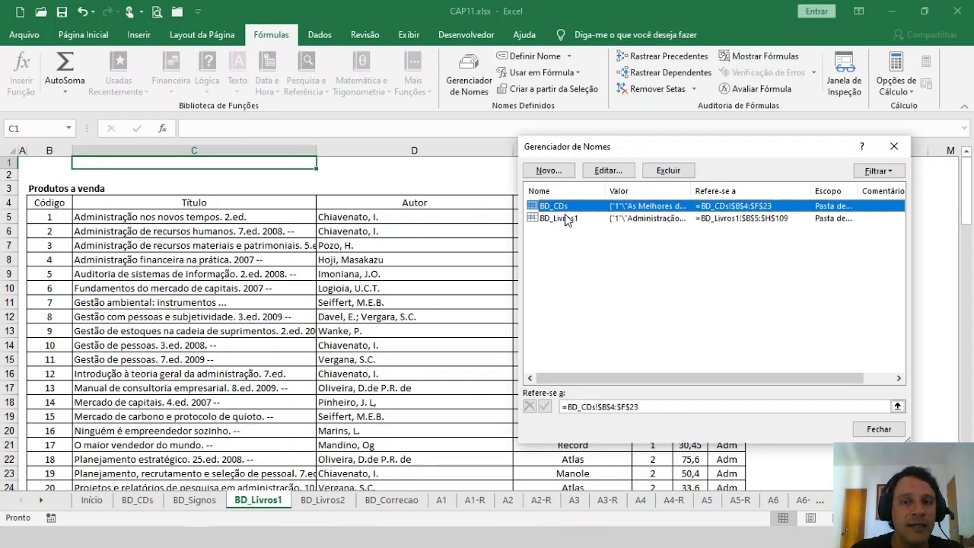
pyautogui.click(566, 219)
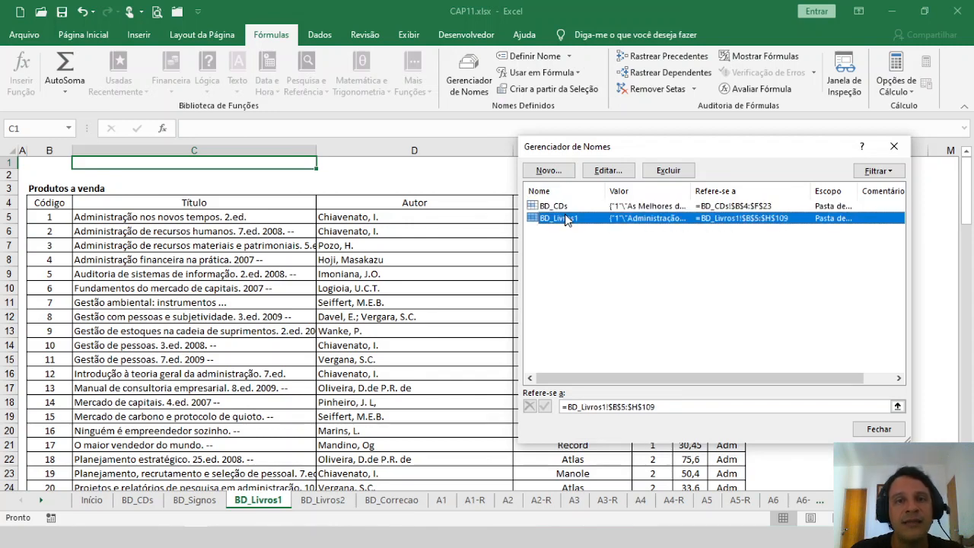
pyautogui.click(554, 207)
pyautogui.click(553, 219)
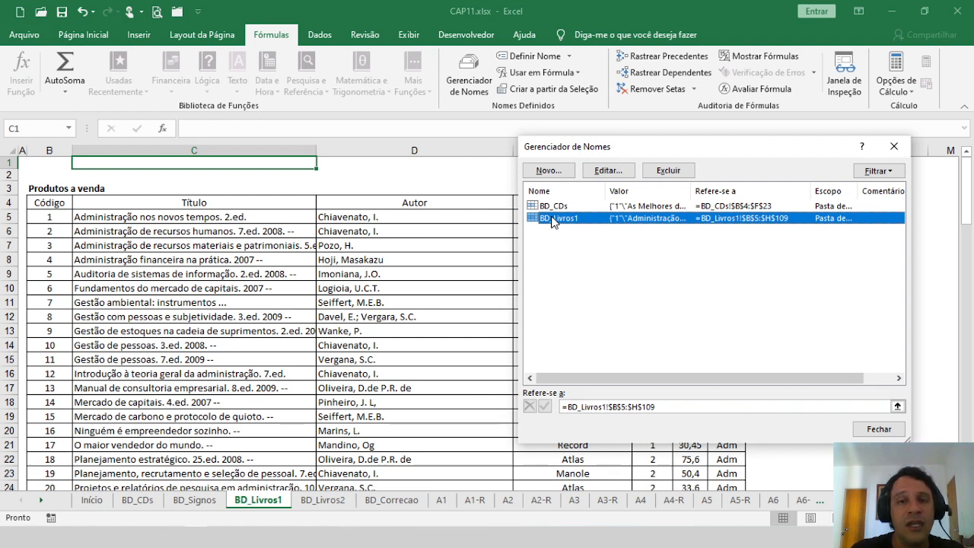
pyautogui.click(580, 208)
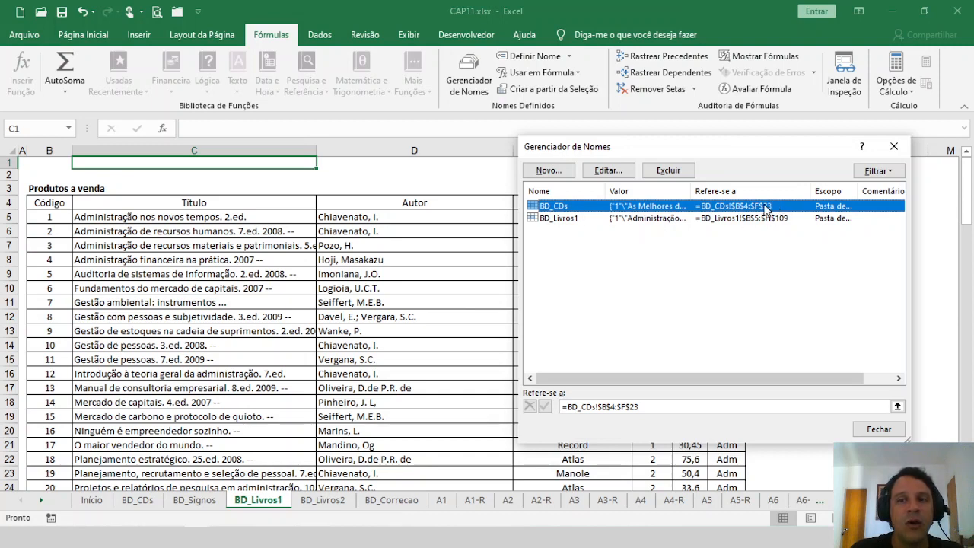
pyautogui.click(776, 220)
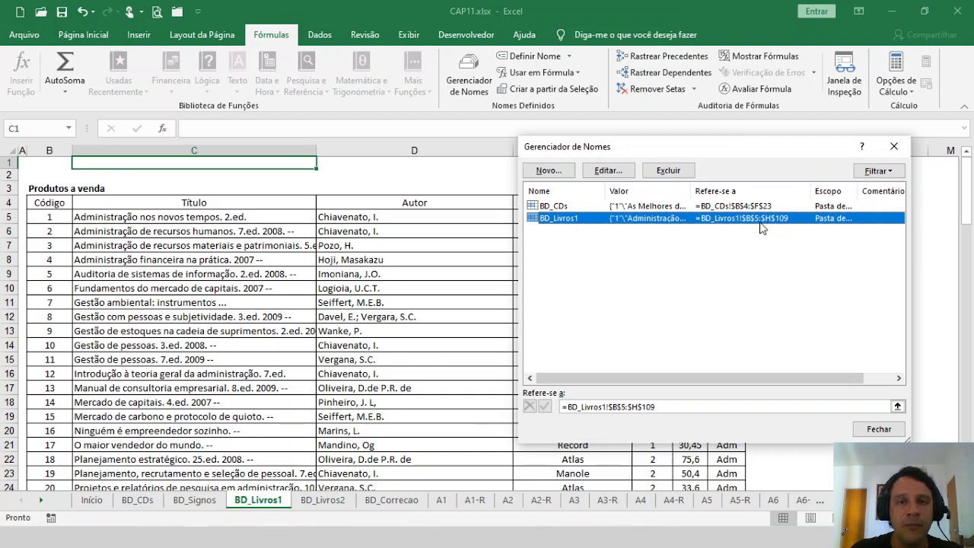
pyautogui.click(879, 430)
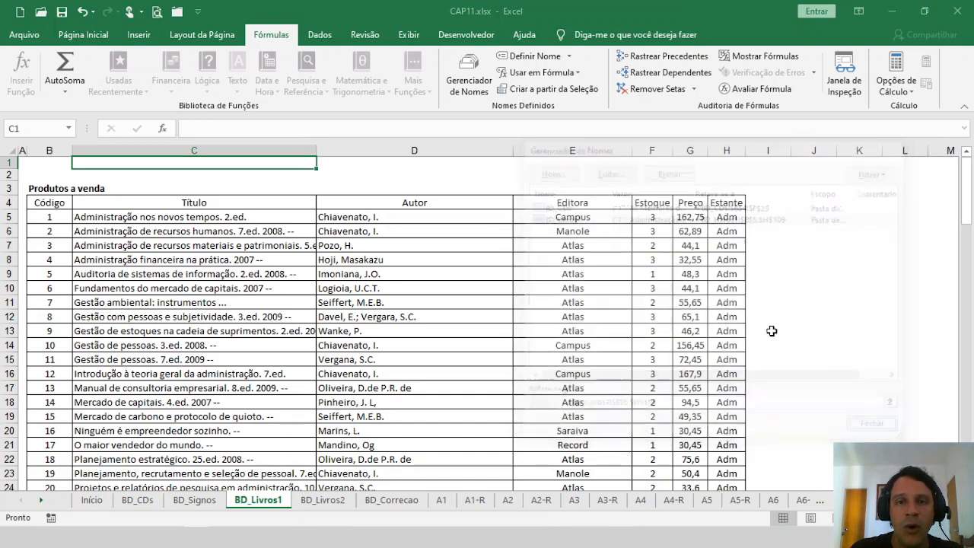